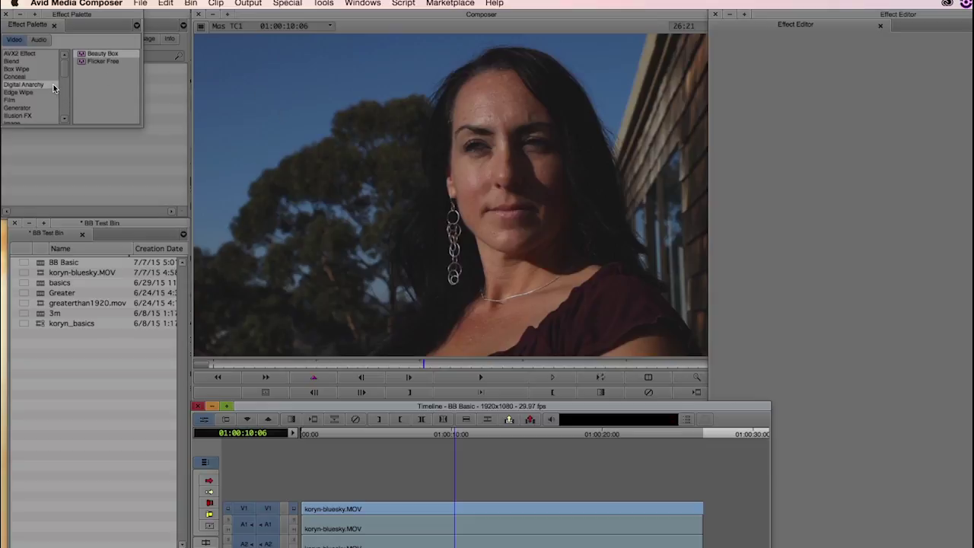
Apply the Digital Anarchy Beauty Box effect to the koryn-bluesky.MOV clip on V1
left_click(99, 56)
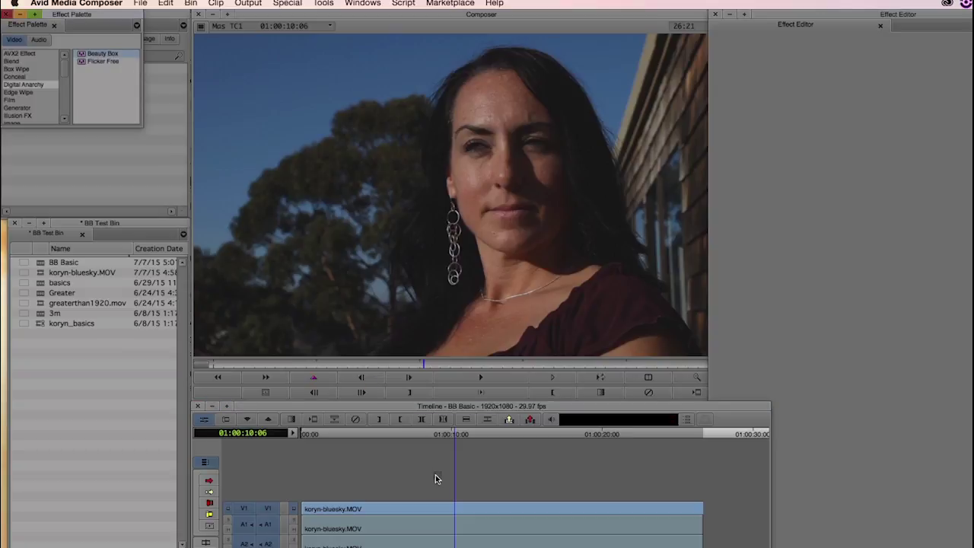
left_click_drag(438, 508, 436, 508)
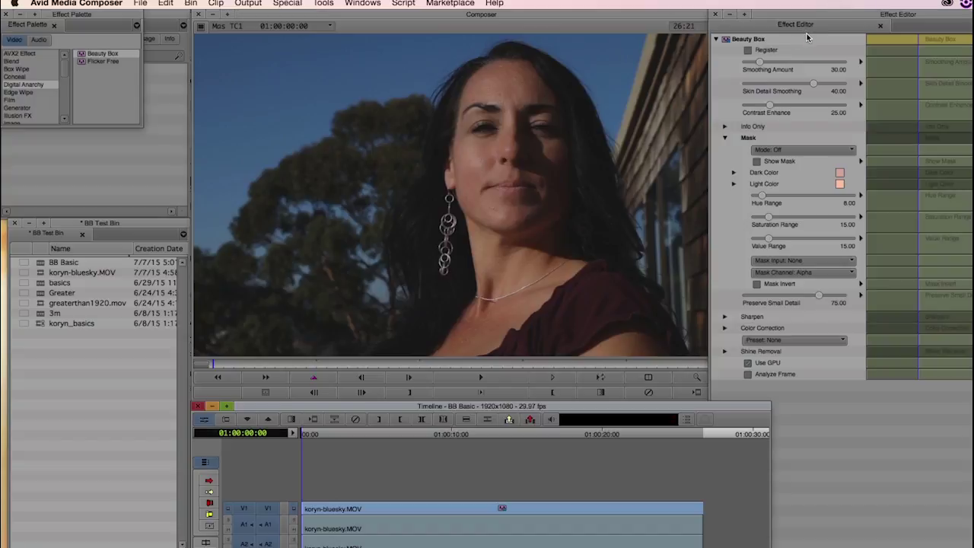
Turn on Analyze Frame so Beauty Box samples the skin's dark and light tones
left_click(750, 375)
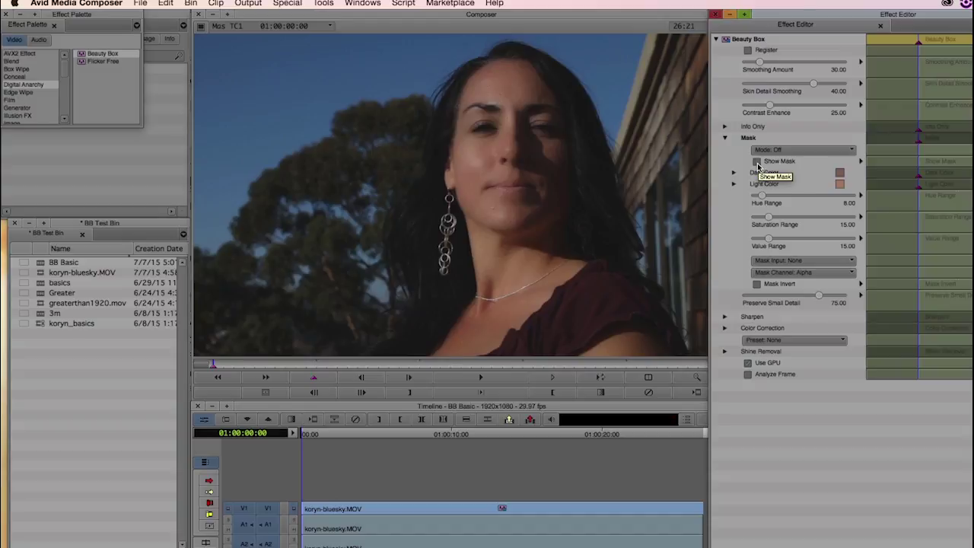
Toggle Show Mask off and back on to compare, then bring up the Mask Mode list
left_click(757, 163)
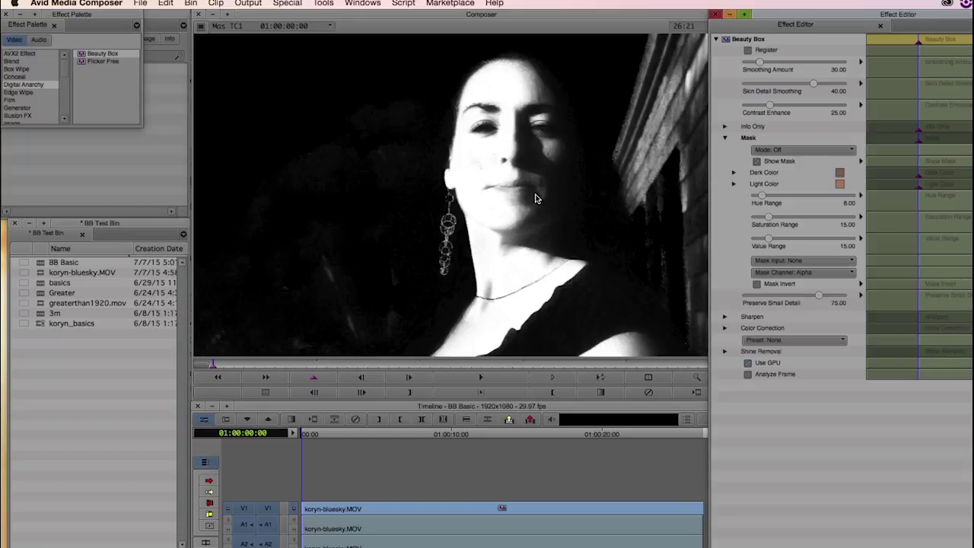
left_click(757, 162)
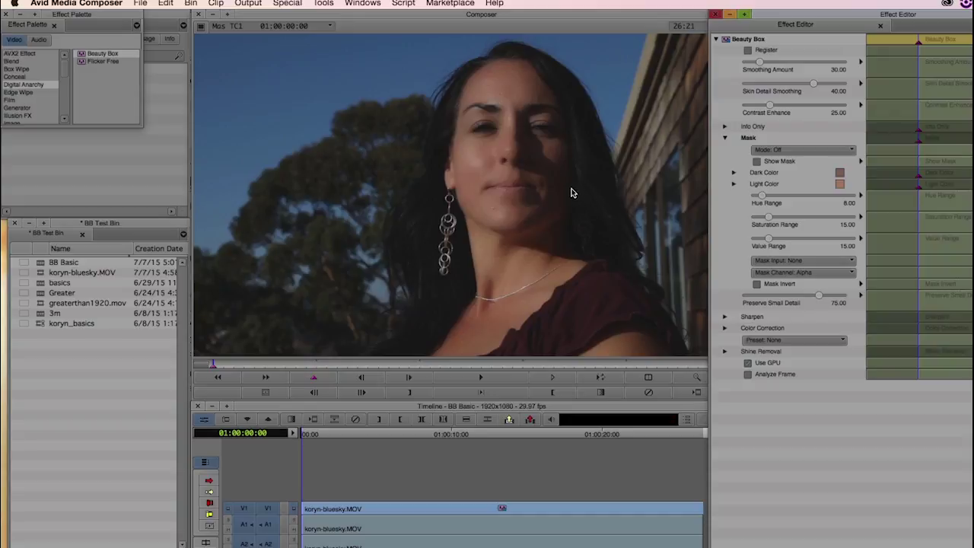
left_click(757, 162)
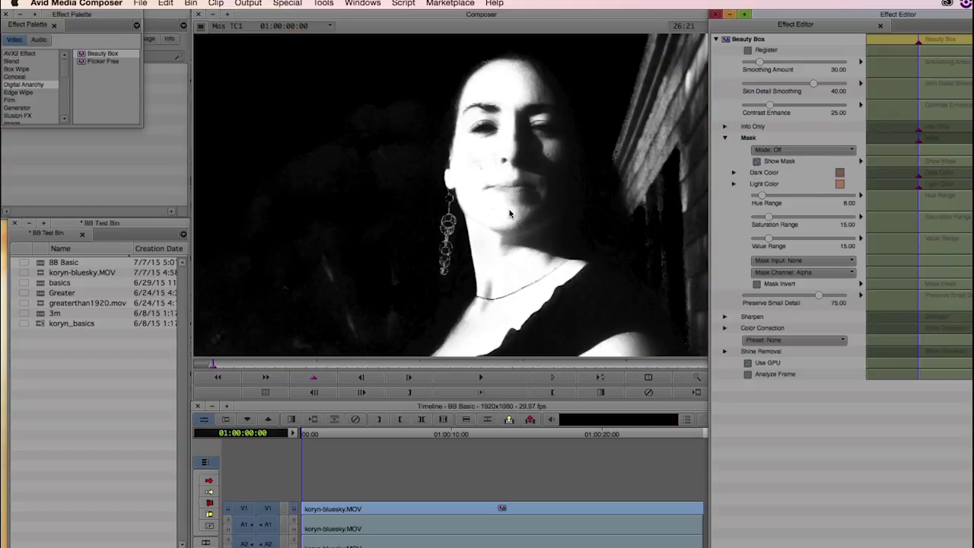
left_click(795, 151)
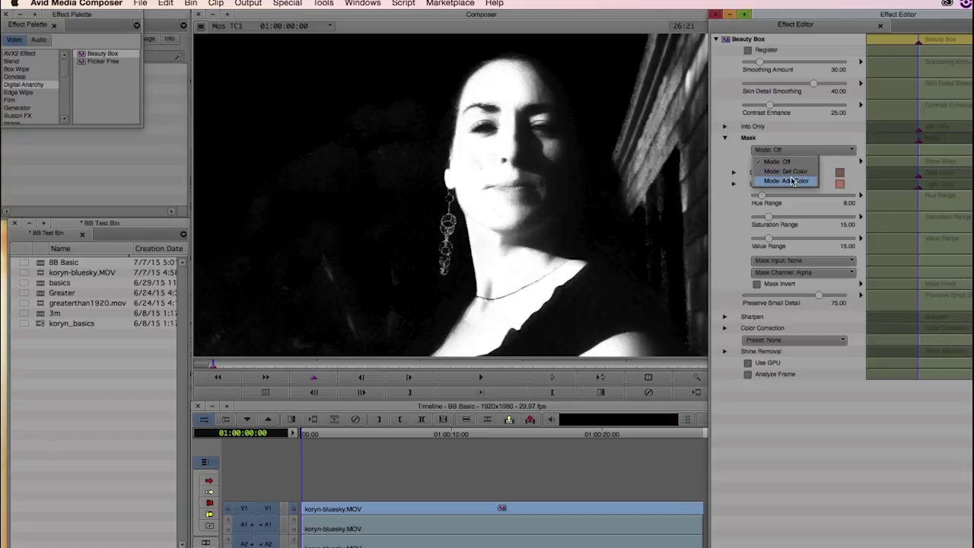
Switch the Beauty Box mask mode from Off to Add Color and check the viewer
left_click(792, 181)
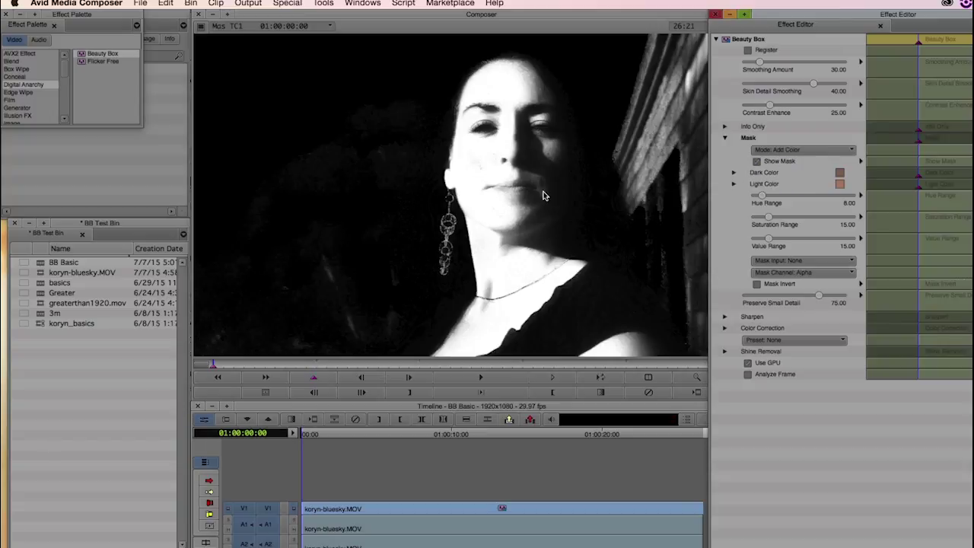
left_click(518, 214)
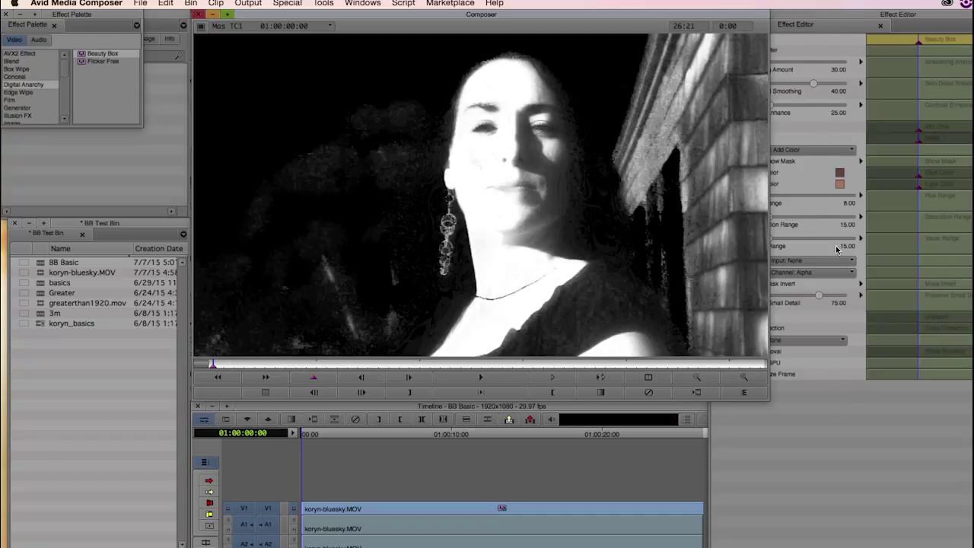
left_click(851, 18)
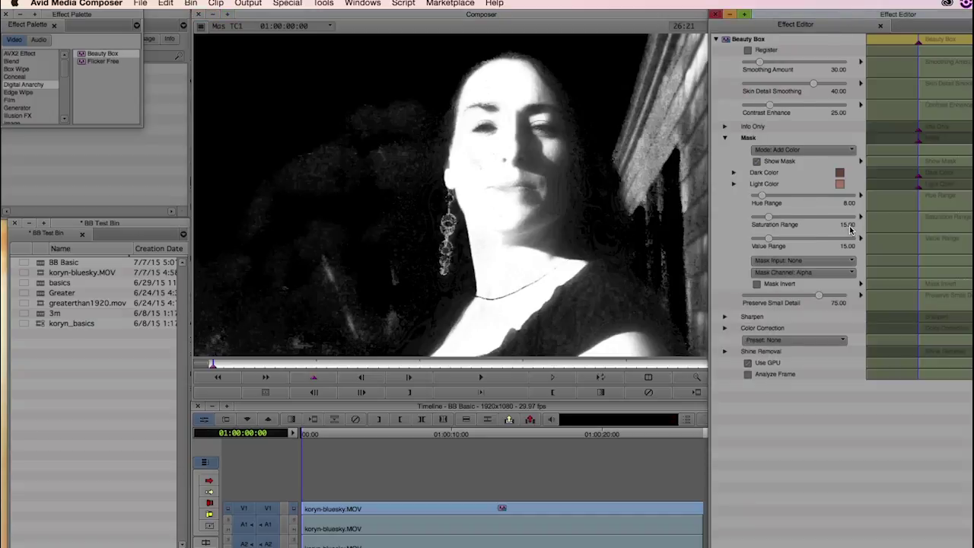
Lower the mask's Saturation Range to 10.62 and Value Range to 12.50
left_click_drag(769, 219, 765, 221)
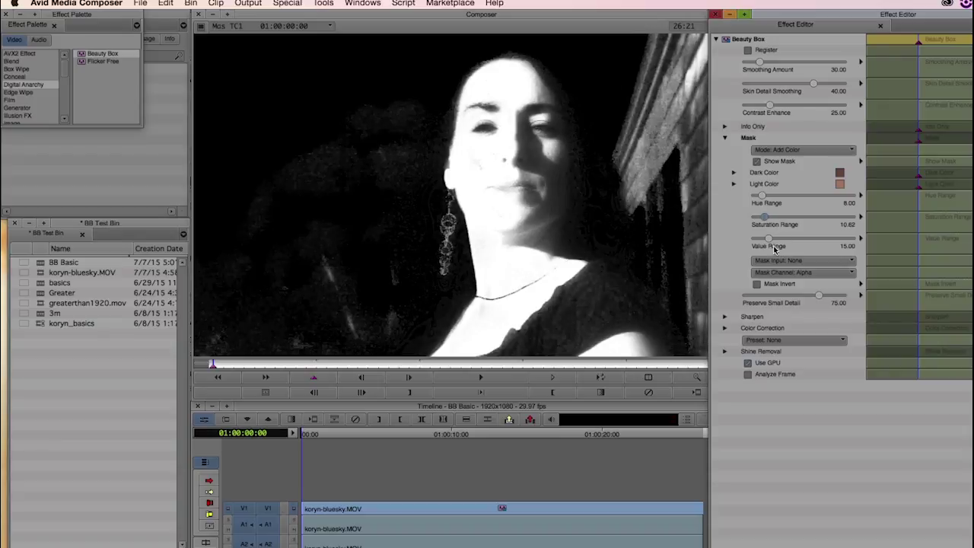
left_click_drag(771, 242, 769, 243)
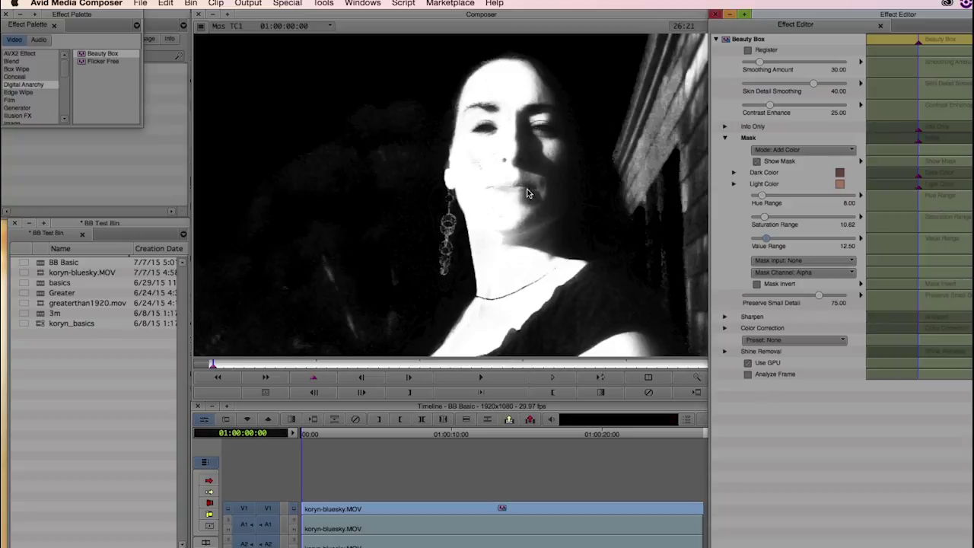
Keep Add Color as the mask mode and toggle Show Mask to compare with colour
left_click(788, 151)
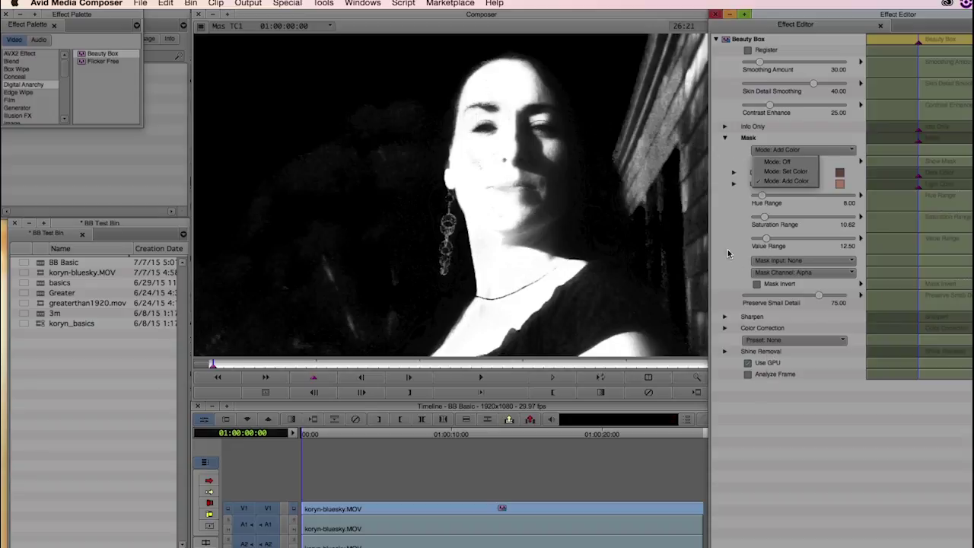
left_click(716, 218)
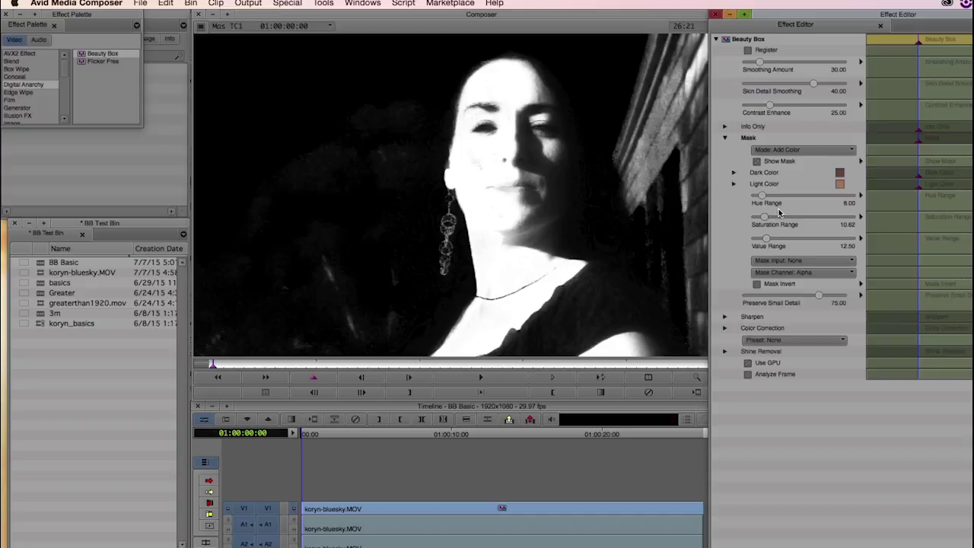
left_click(756, 161)
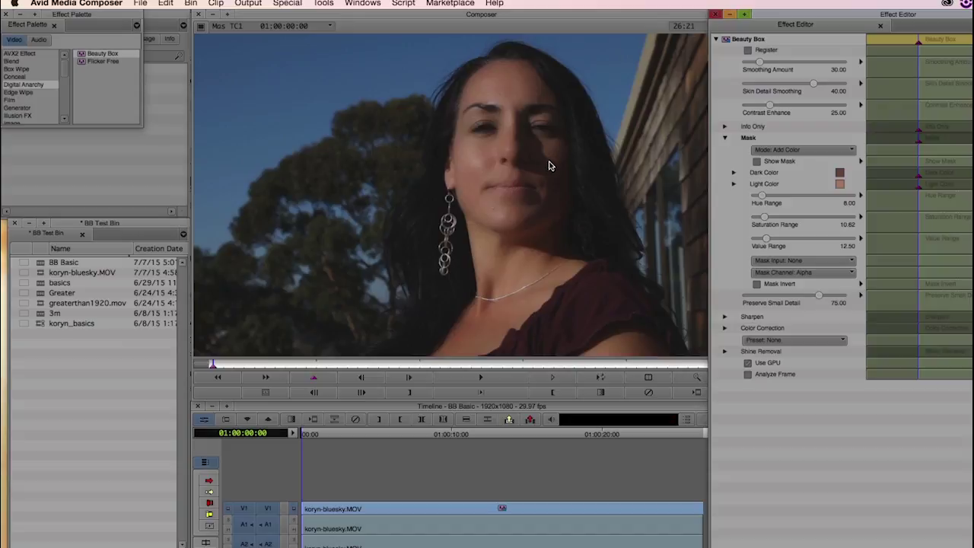
left_click(757, 161)
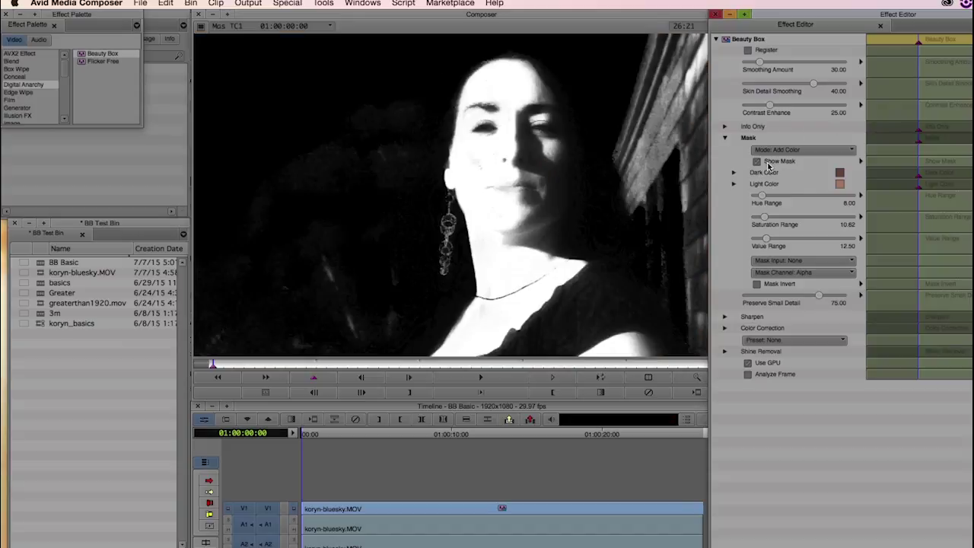
Scrub to later frames to check the mask, then turn Show Mask off
left_click(924, 44)
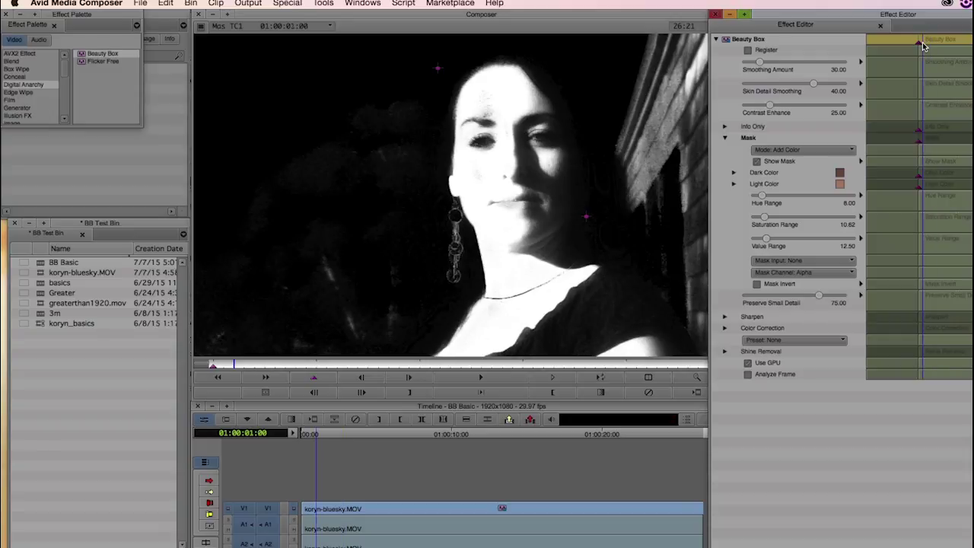
left_click_drag(926, 44, 950, 68)
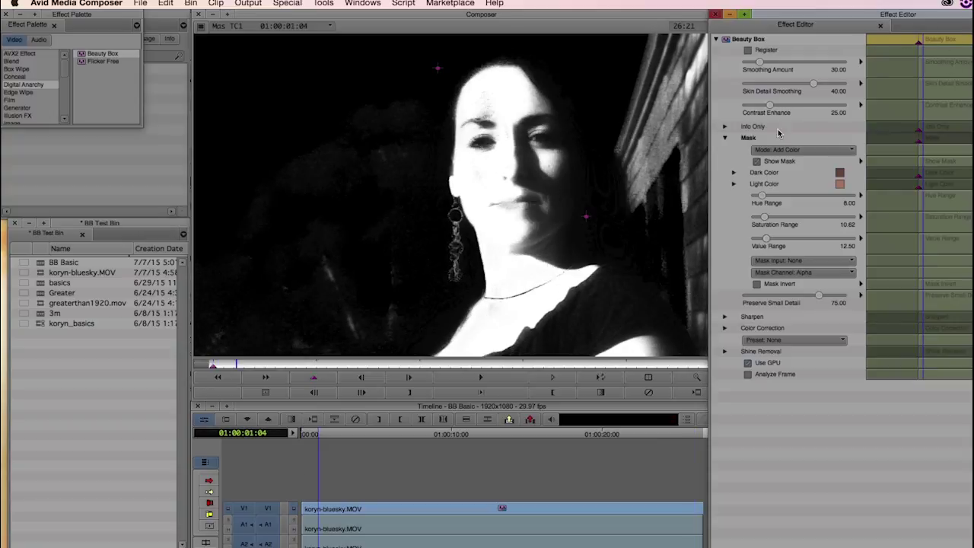
left_click(757, 162)
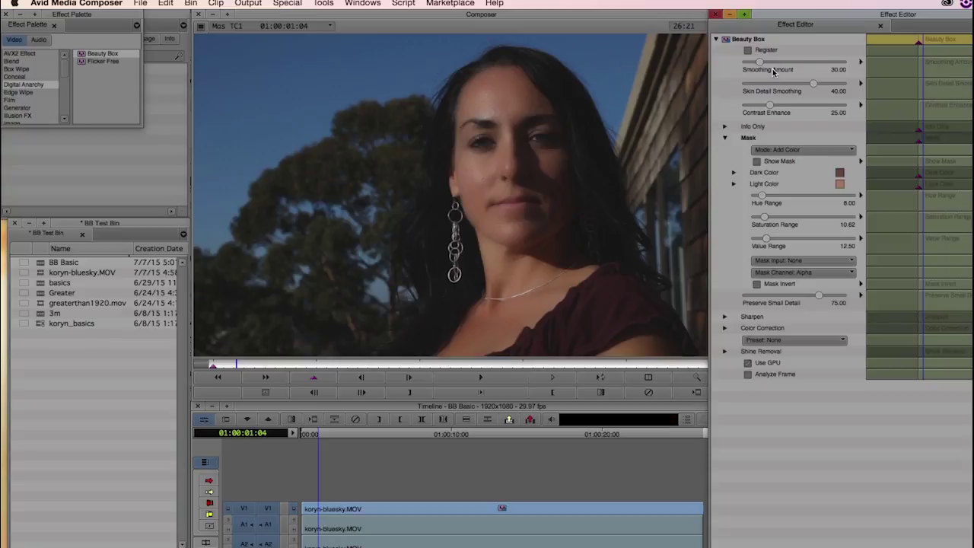
Set Smoothing Amount 16.25, Skin Detail Smoothing 22.50 and Contrast Enhance 65.00
left_click_drag(760, 64, 733, 65)
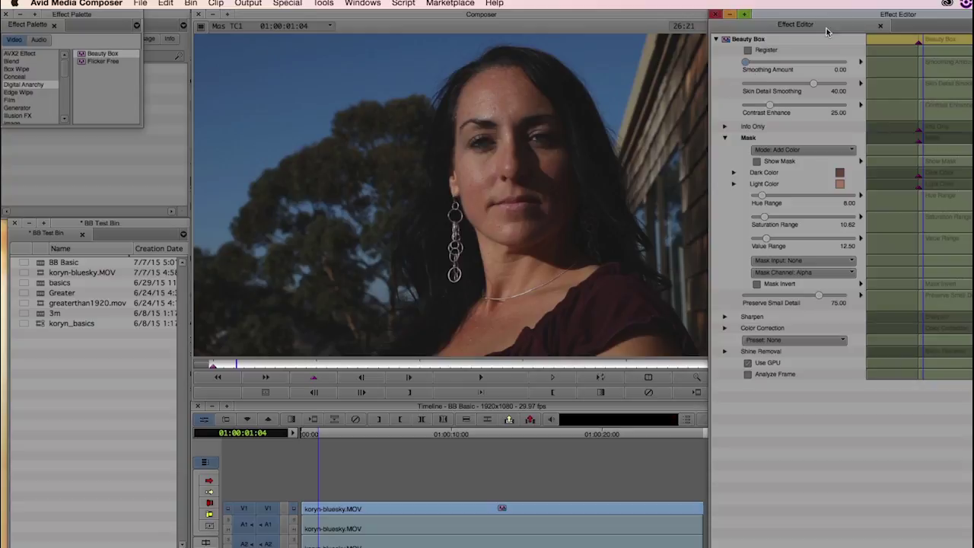
left_click_drag(748, 64, 764, 61)
mouse_move(813, 83)
left_mouse_down()
mouse_move(782, 89)
mouse_move(804, 84)
left_mouse_up()
left_click_drag(807, 89, 714, 88)
left_click_drag(746, 89, 809, 87)
left_click_drag(772, 110, 811, 112)
Set Color Correction's Adjust Saturation to 1.25 and enable Use Mask to confine it to skin
left_click(725, 329)
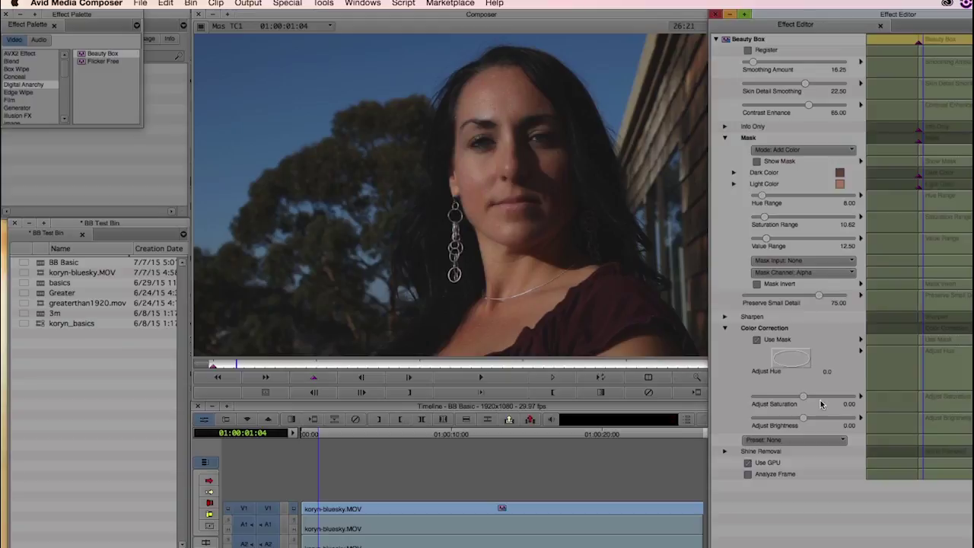
left_click_drag(805, 400, 745, 401)
left_click_drag(755, 397, 804, 403)
left_click(756, 340)
Collapse the Color Correction group and expand the Shine Removal settings
left_click(725, 329)
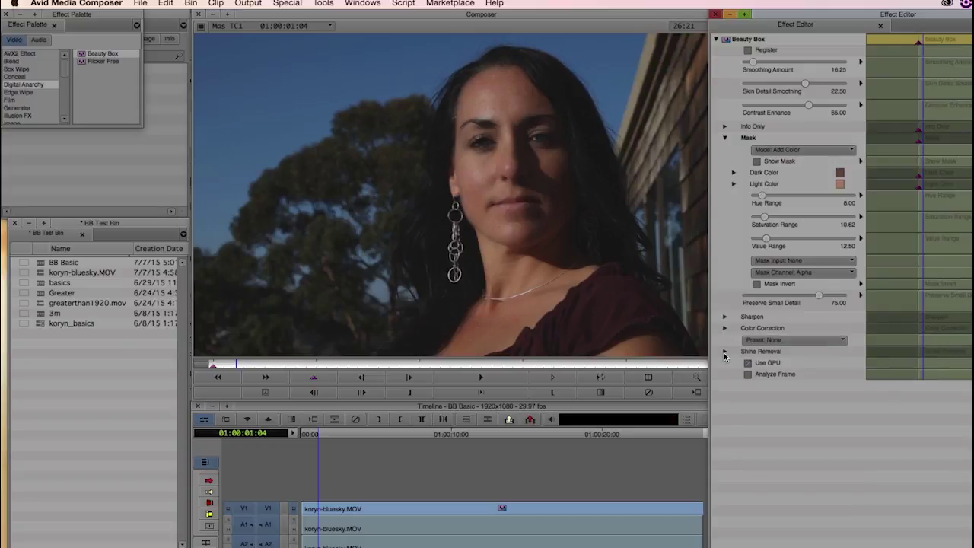
left_click(725, 351)
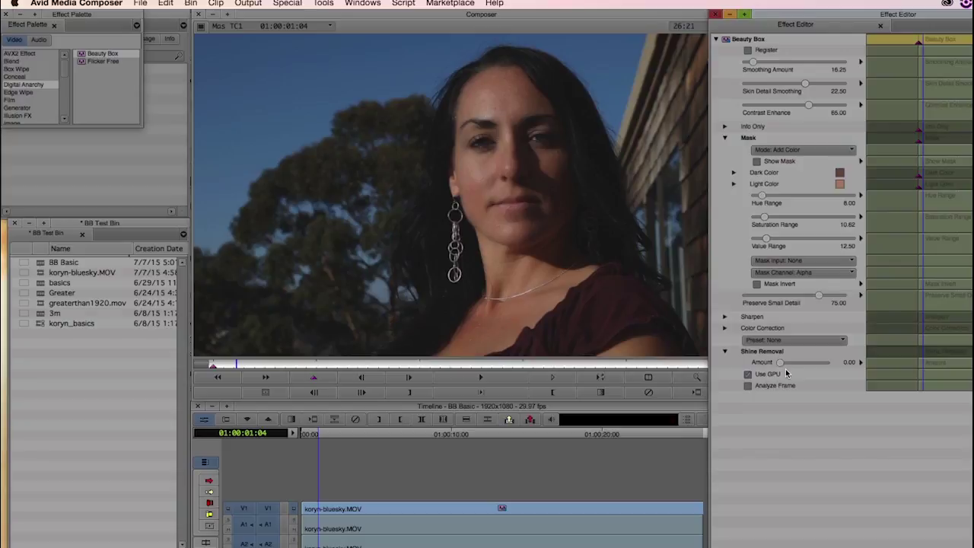
left_click(809, 345)
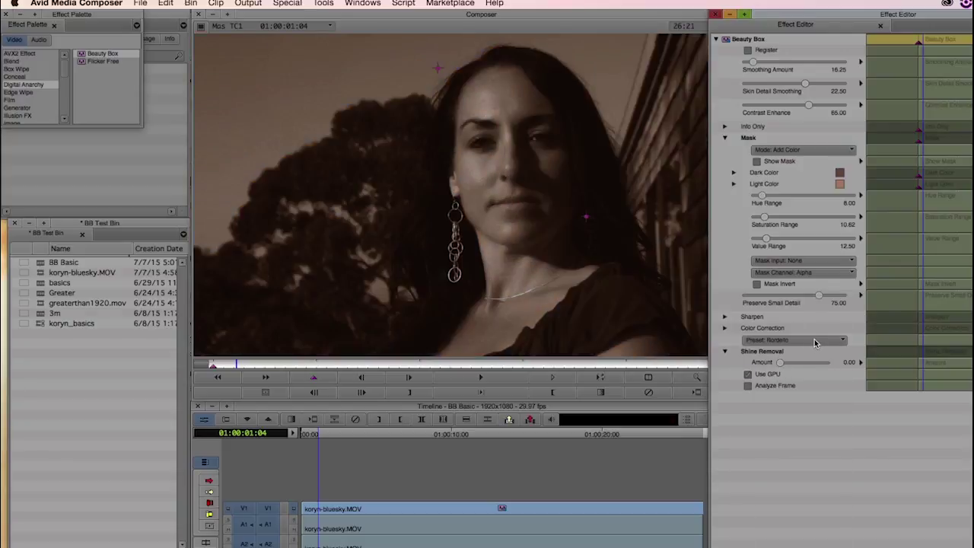
left_click(824, 343)
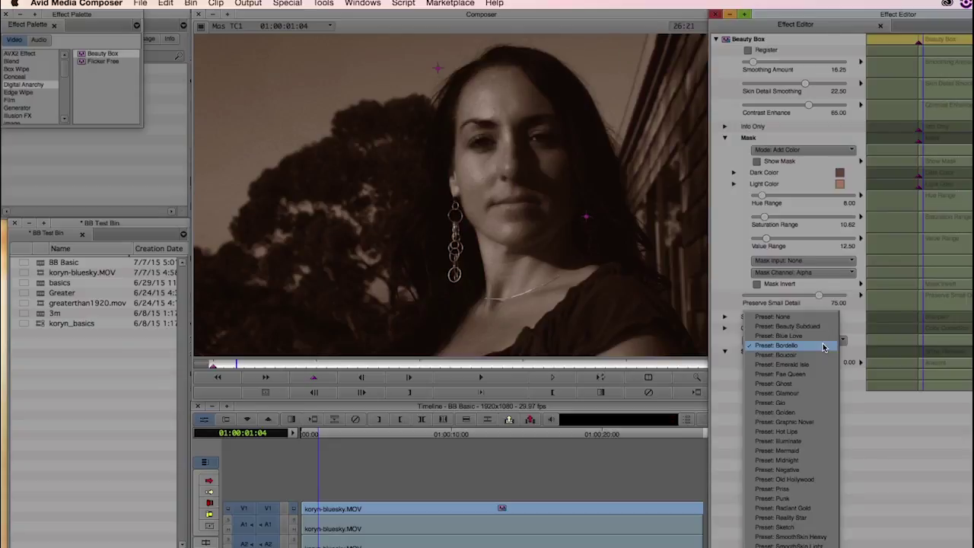
left_click(816, 327)
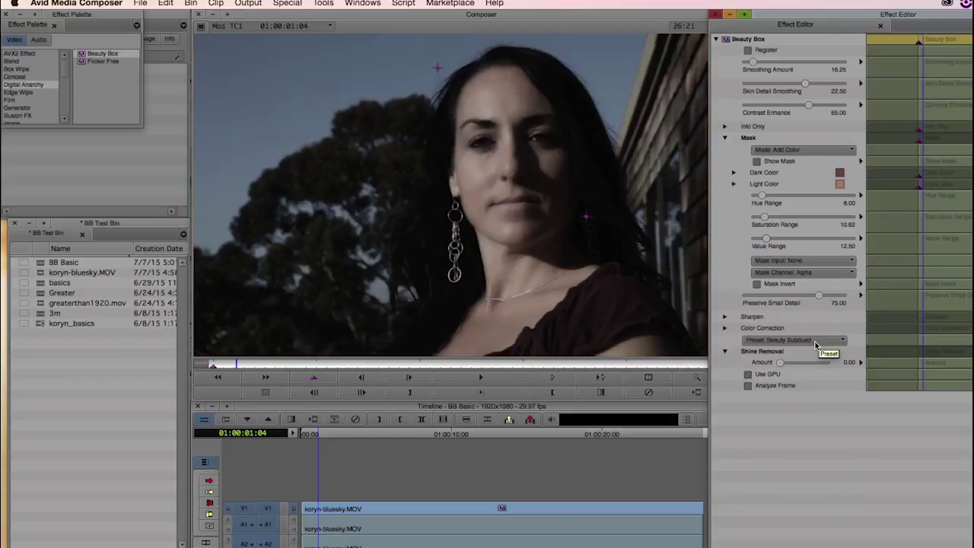
left_click(818, 344)
left_click(818, 365)
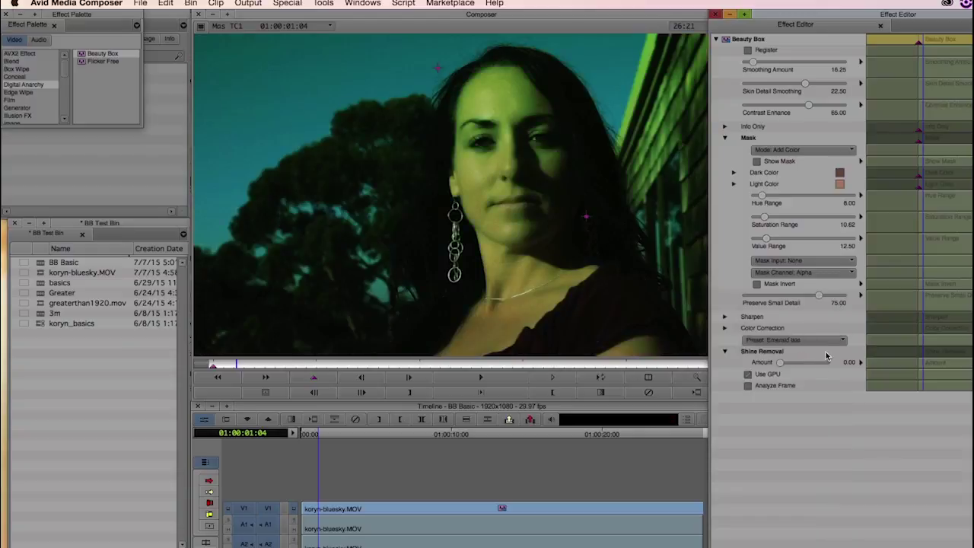
left_click(812, 345)
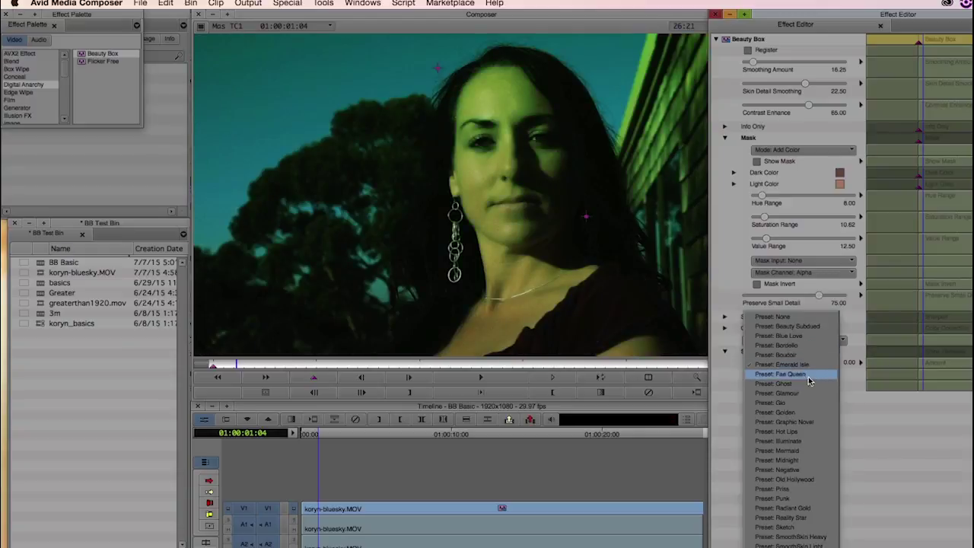
left_click(803, 412)
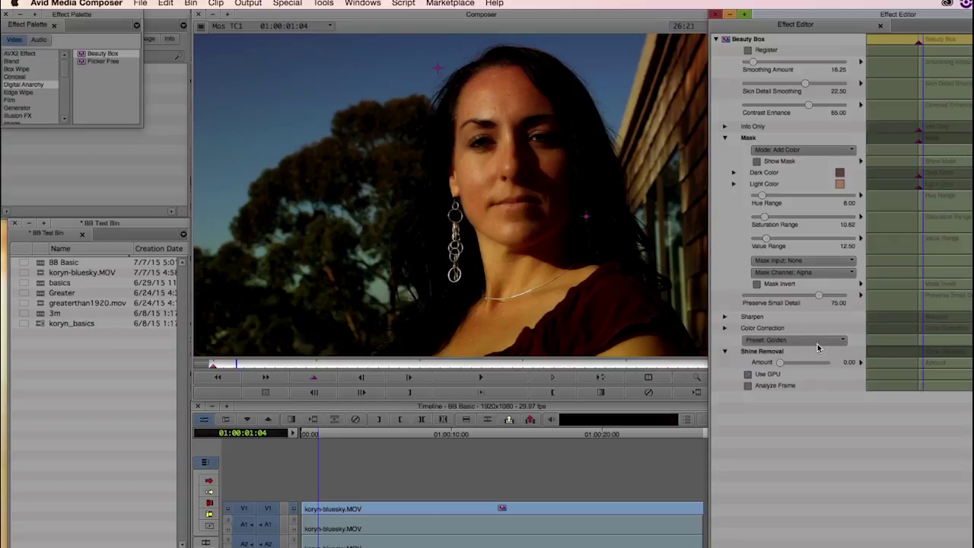
left_click(816, 341)
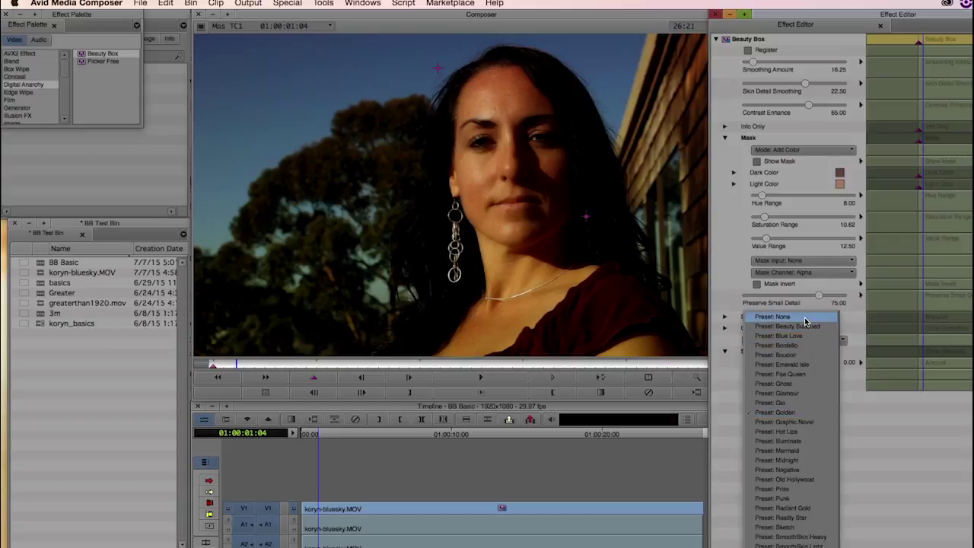
left_click(804, 318)
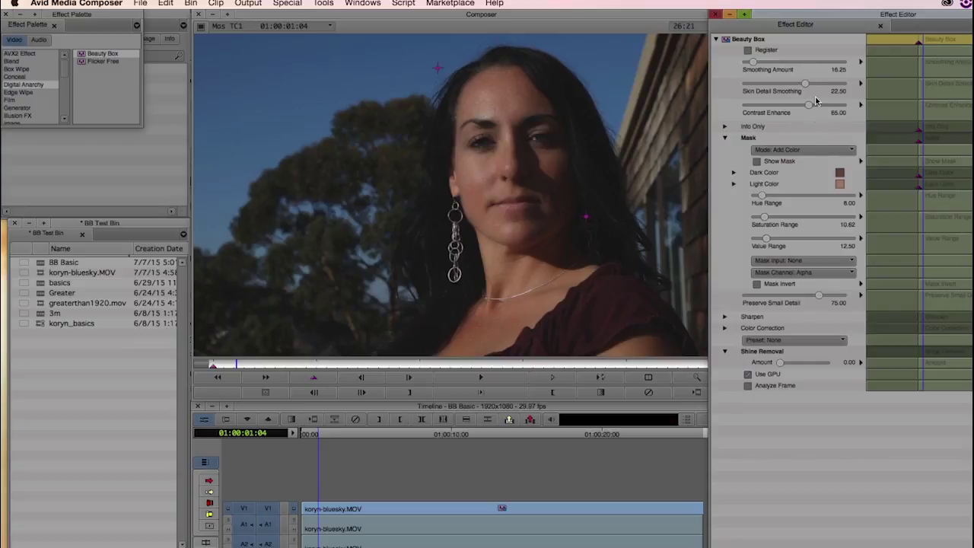
left_click(760, 162)
left_click(757, 162)
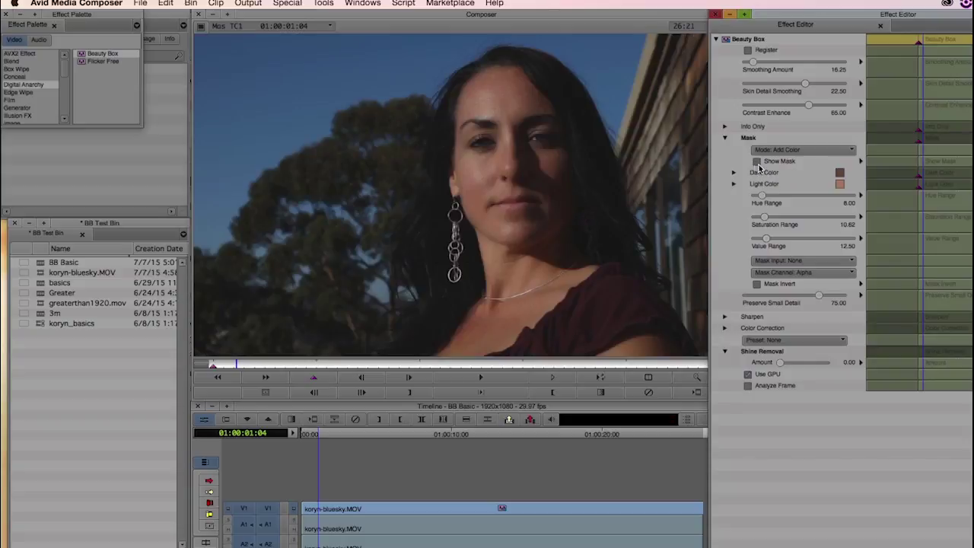